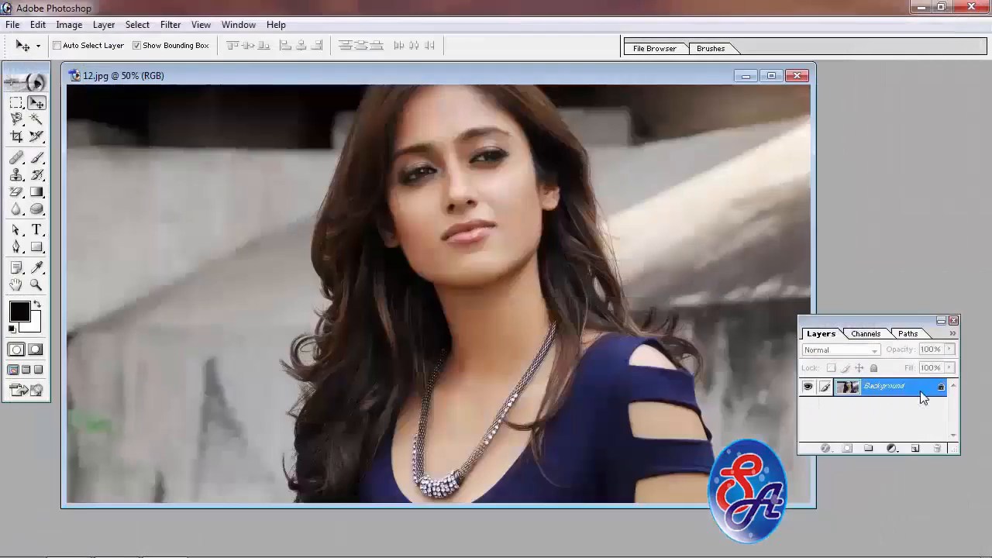
# Step: Duplicate the Background layer and apply a Gaussian Blur with a 15-pixel radius to the copy
pyautogui.click(770, 76)
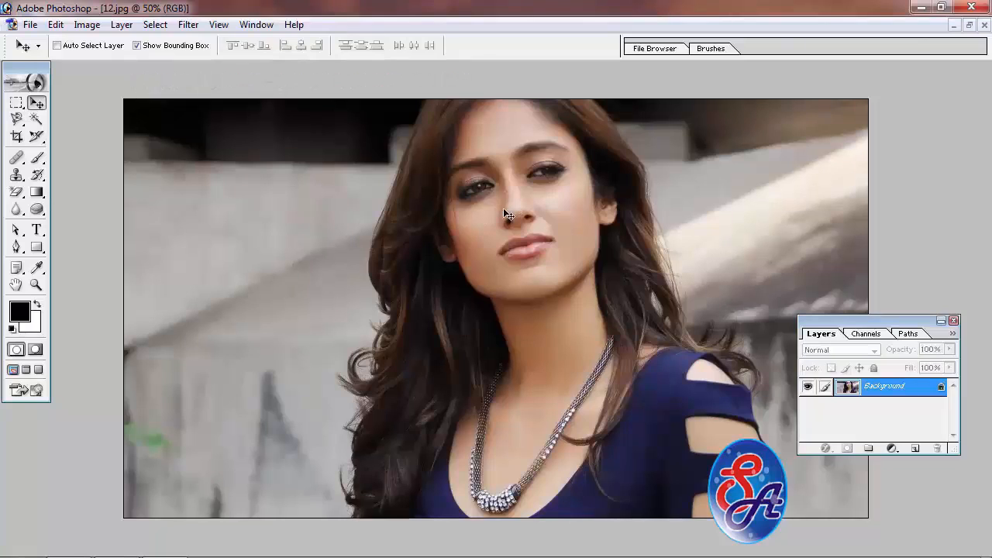
pyautogui.hotkey('ctrl', 'j')
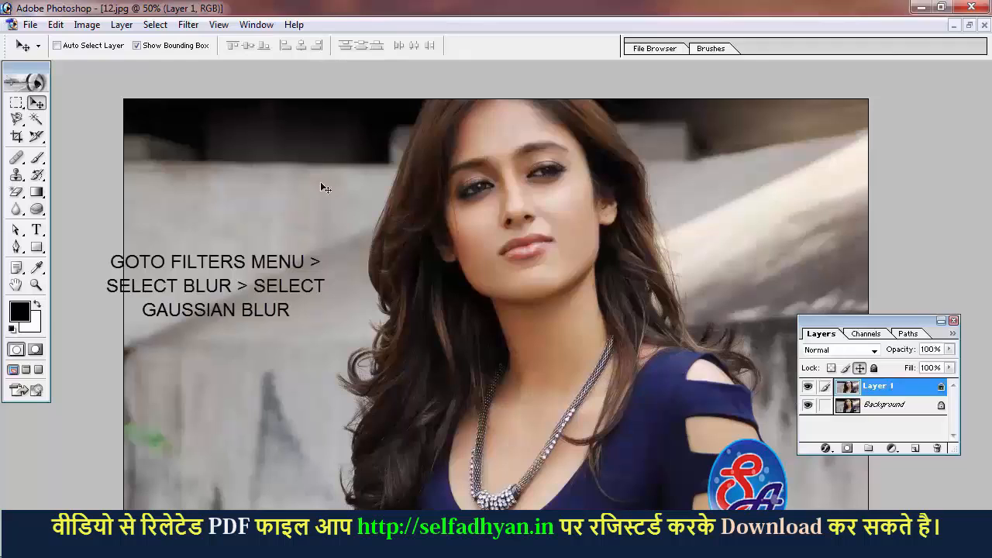
pyautogui.click(189, 24)
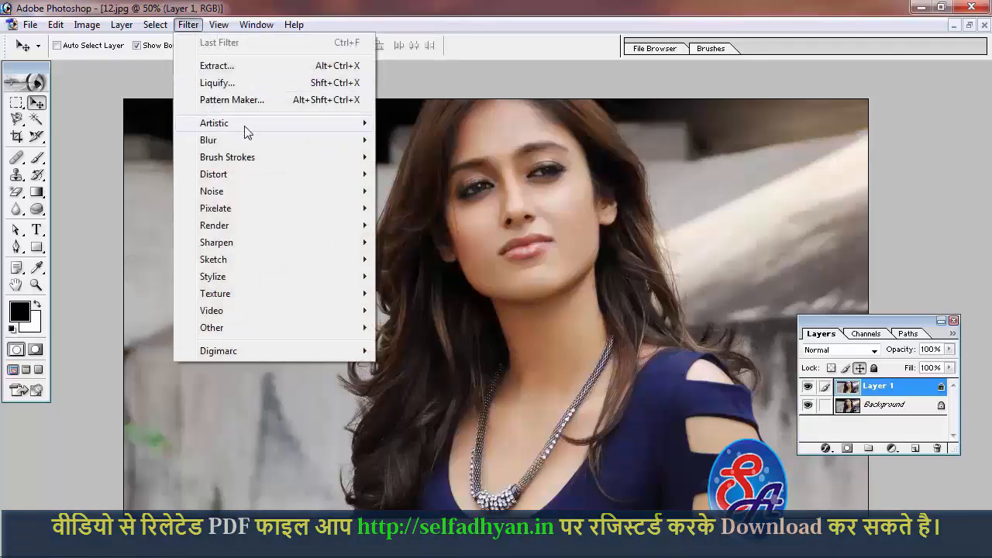
pyautogui.moveTo(248, 140)
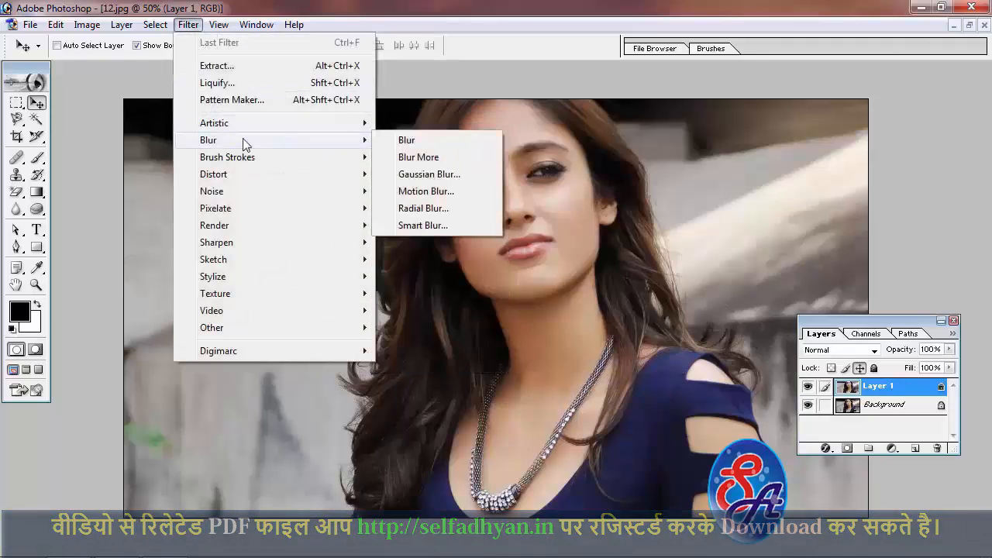
pyautogui.click(428, 174)
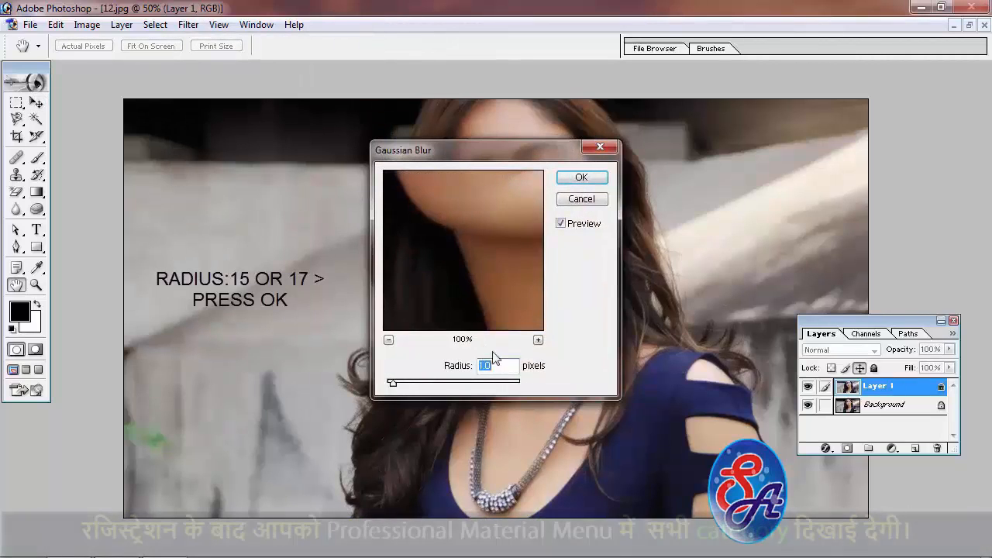
pyautogui.write('15')
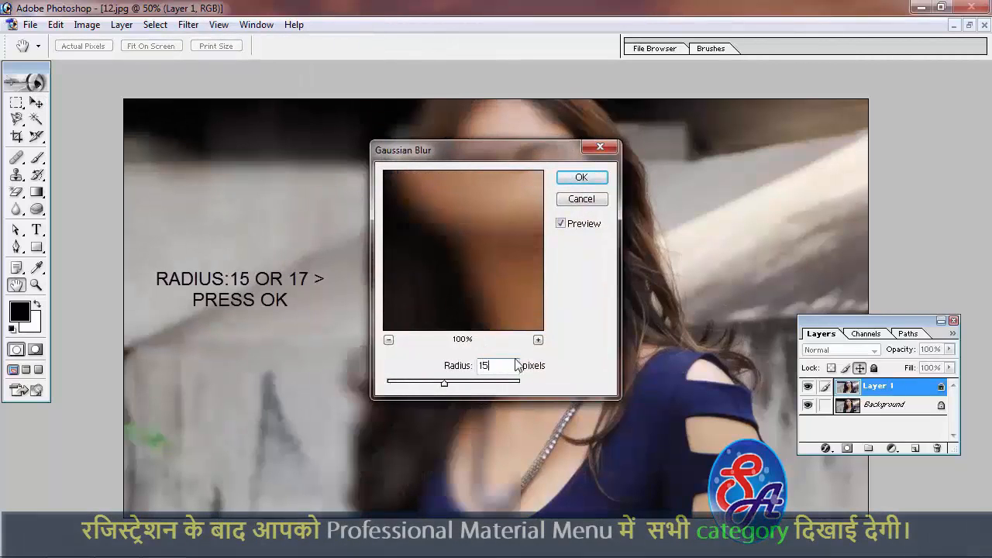
pyautogui.click(580, 178)
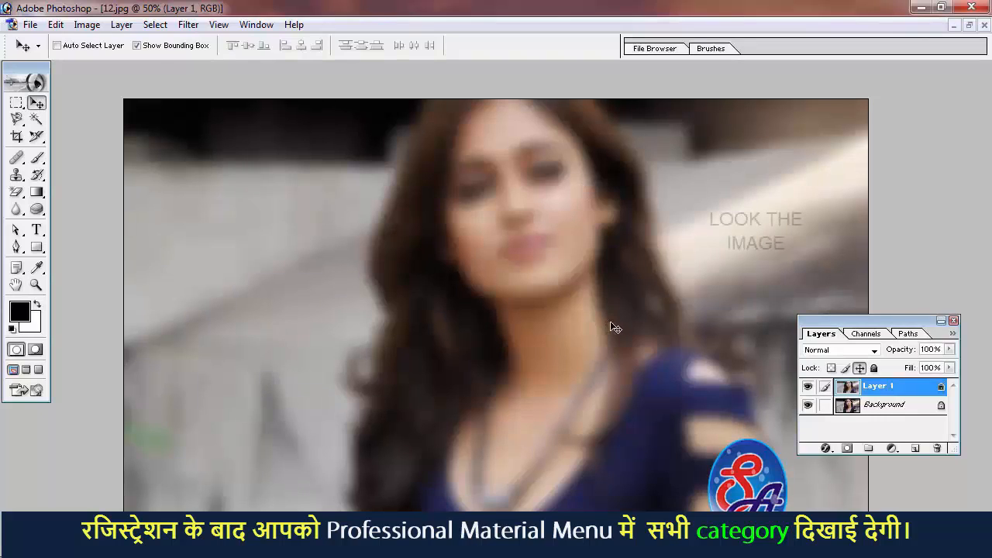
# Step: Compare the photo with the blurred layer hidden and shown
pyautogui.click(805, 386)
pyautogui.click(807, 388)
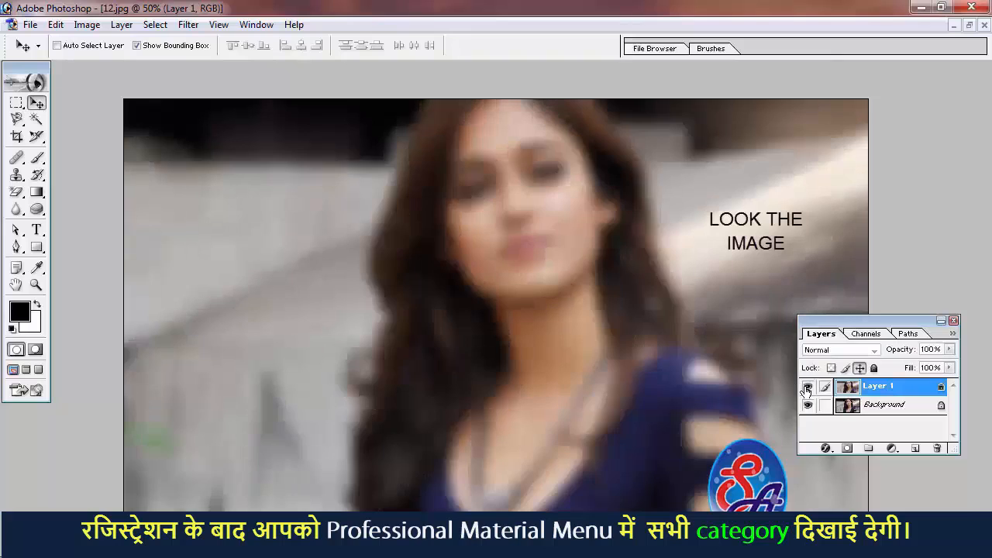
pyautogui.click(806, 388)
pyautogui.click(806, 387)
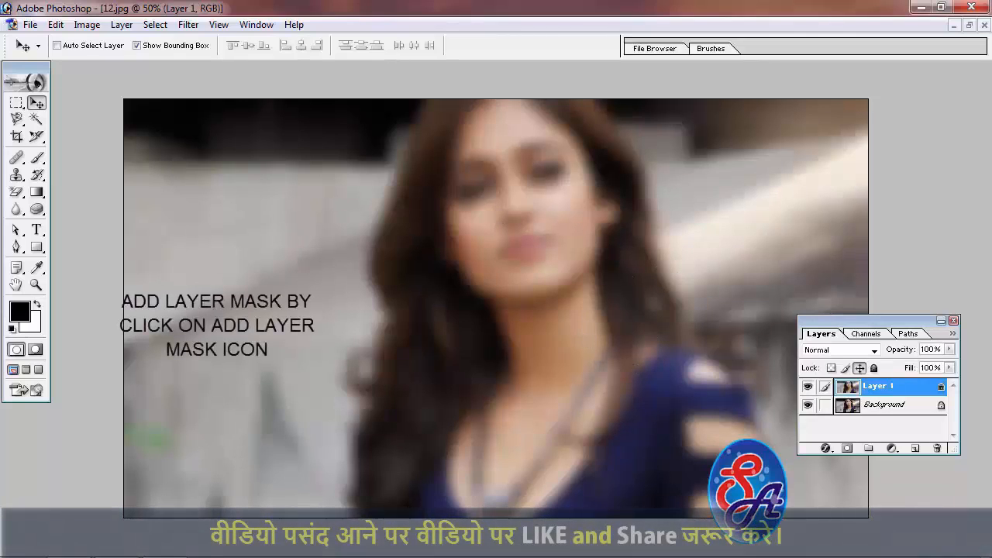
# Step: Add a layer mask to the blurred layer and fill the mask with black
pyautogui.click(849, 450)
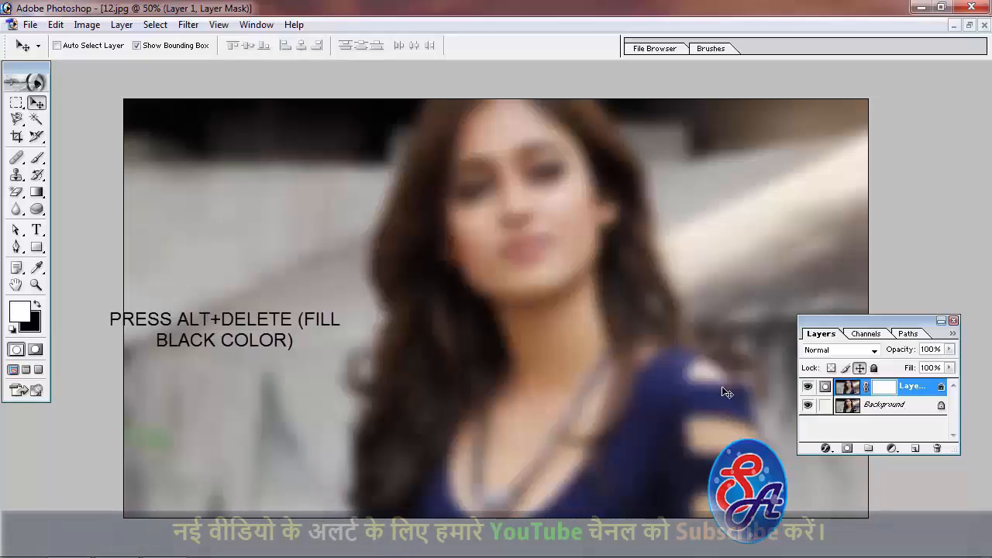
pyautogui.hotkey('alt', 'Delete')
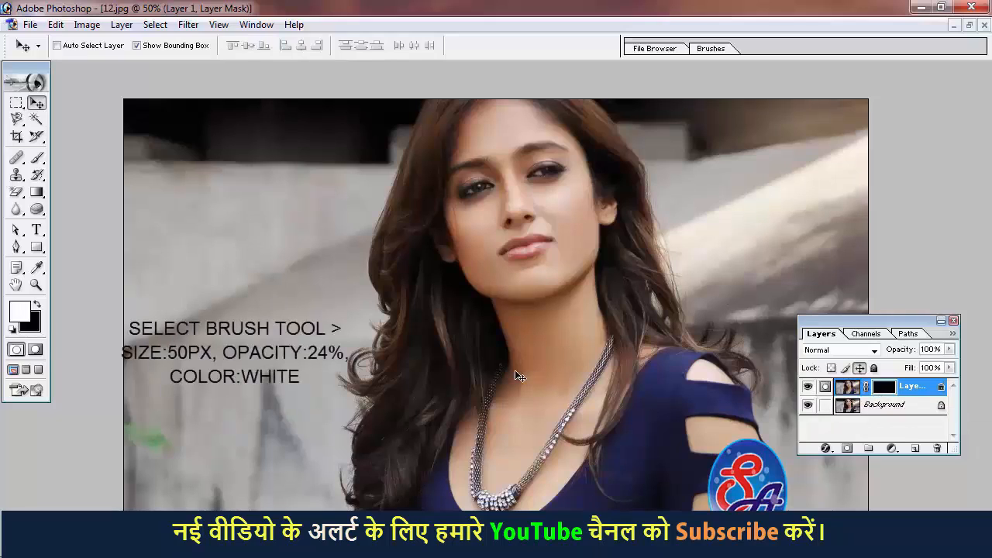
# Step: Paint white on the mask over the forehead and around the eyes with a 50-pixel brush at 24% opacity
pyautogui.click(39, 158)
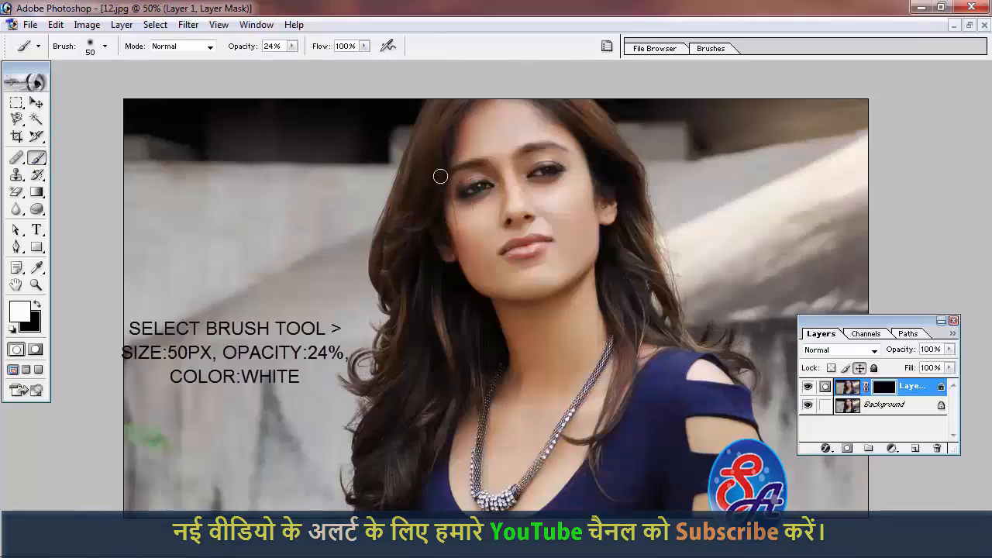
pyautogui.click(267, 45)
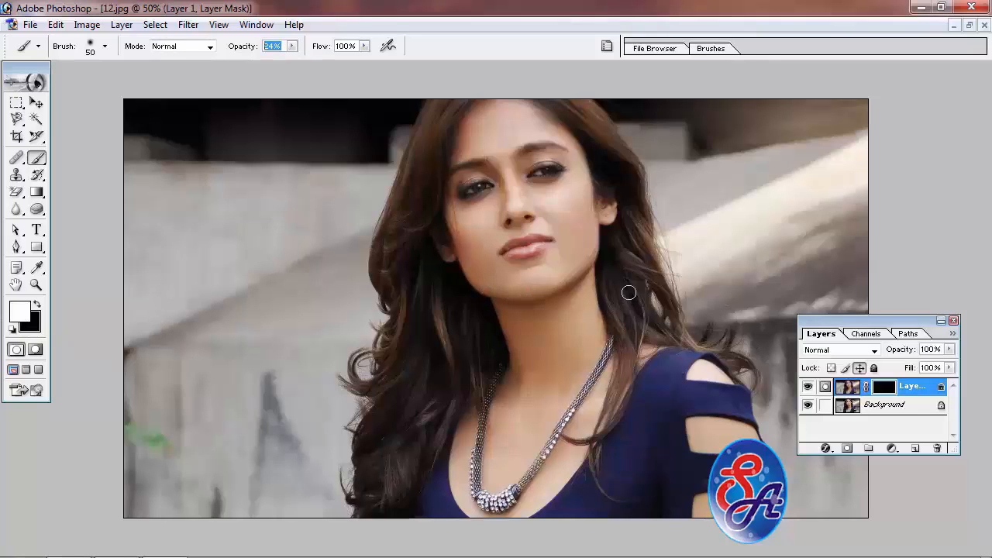
pyautogui.hotkey('ctrl', '+')
pyautogui.hotkey('ctrl', '+')
pyautogui.hotkey('ctrl', '+')
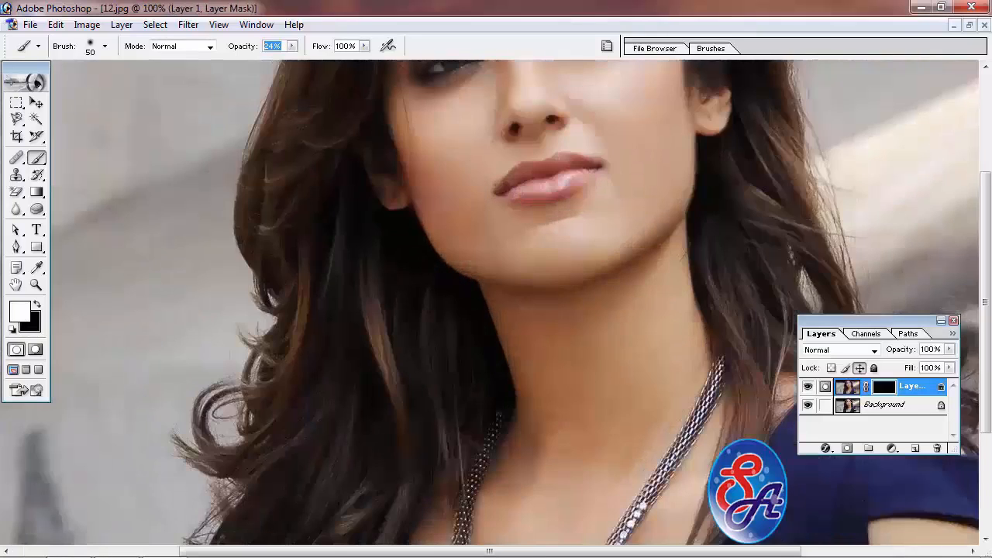
pyautogui.moveTo(590, 197); pyautogui.dragTo(472, 429)
pyautogui.moveTo(377, 176); pyautogui.dragTo(383, 444)
pyautogui.moveTo(394, 191); pyautogui.dragTo(396, 372)
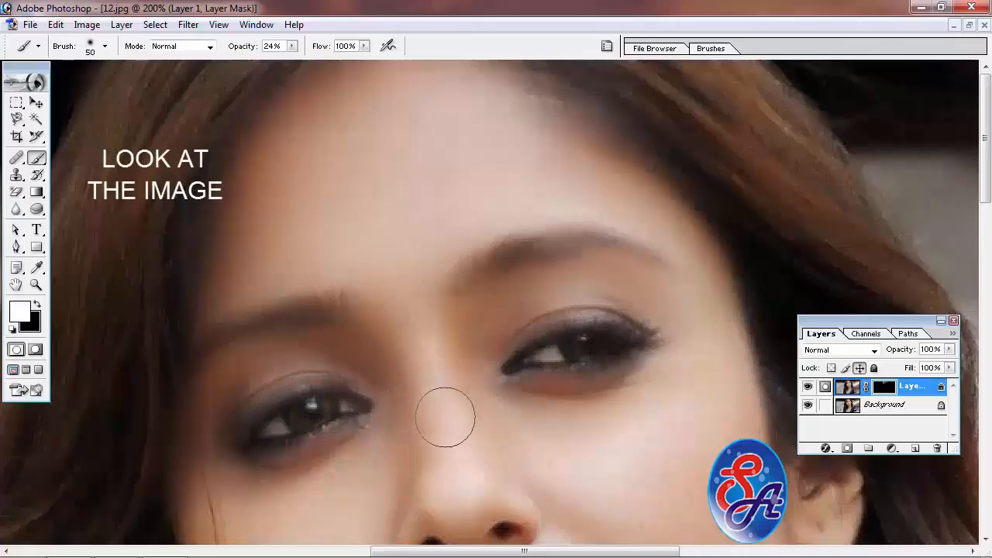
# Step: Smooth the nose, cheeks and lips by painting white over them on the layer mask
pyautogui.moveTo(445, 412); pyautogui.dragTo(446, 215)
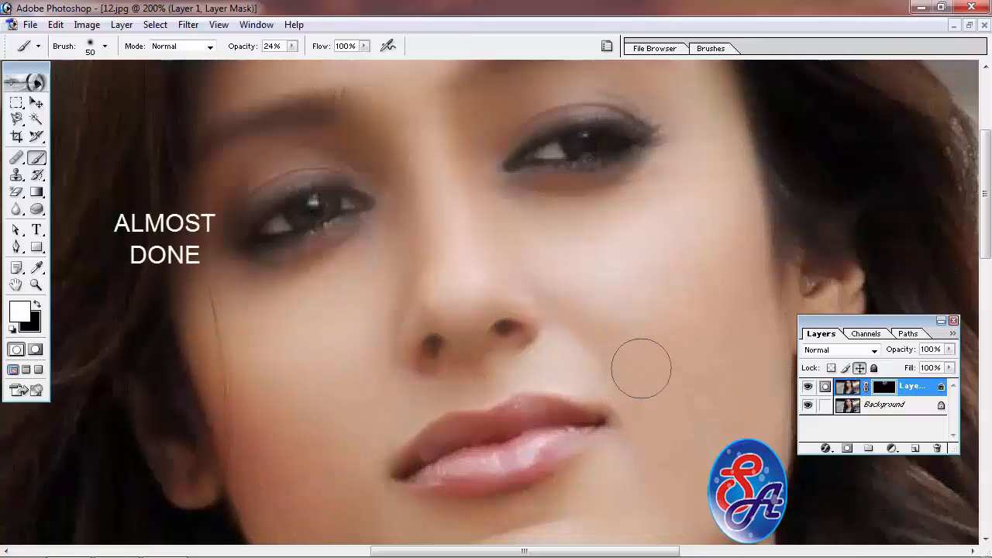
pyautogui.moveTo(641, 368); pyautogui.dragTo(640, 199)
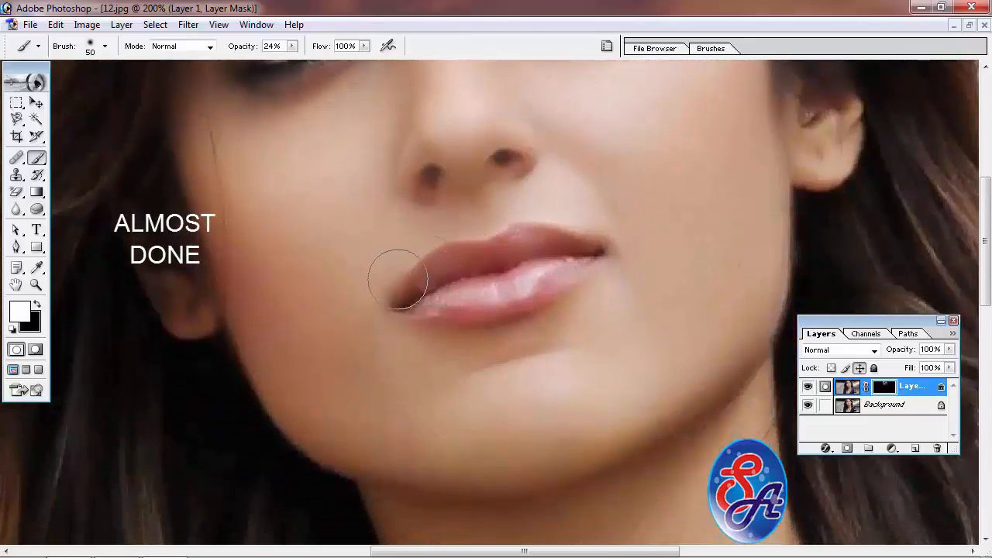
pyautogui.moveTo(398, 279)
pyautogui.mouseDown()
pyautogui.moveTo(536, 250)
pyautogui.moveTo(428, 279)
pyautogui.moveTo(513, 247)
pyautogui.moveTo(495, 242)
pyautogui.moveTo(507, 245)
pyautogui.moveTo(440, 305)
pyautogui.moveTo(405, 303)
pyautogui.moveTo(431, 302)
pyautogui.mouseUp()
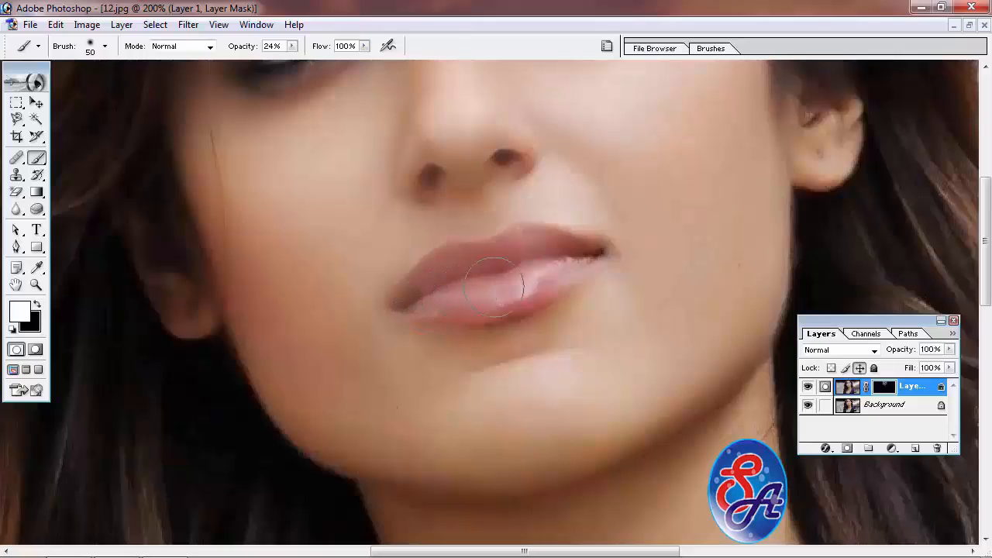
pyautogui.moveTo(493, 287)
pyautogui.mouseDown()
pyautogui.moveTo(534, 281)
pyautogui.moveTo(575, 256)
pyautogui.mouseUp()
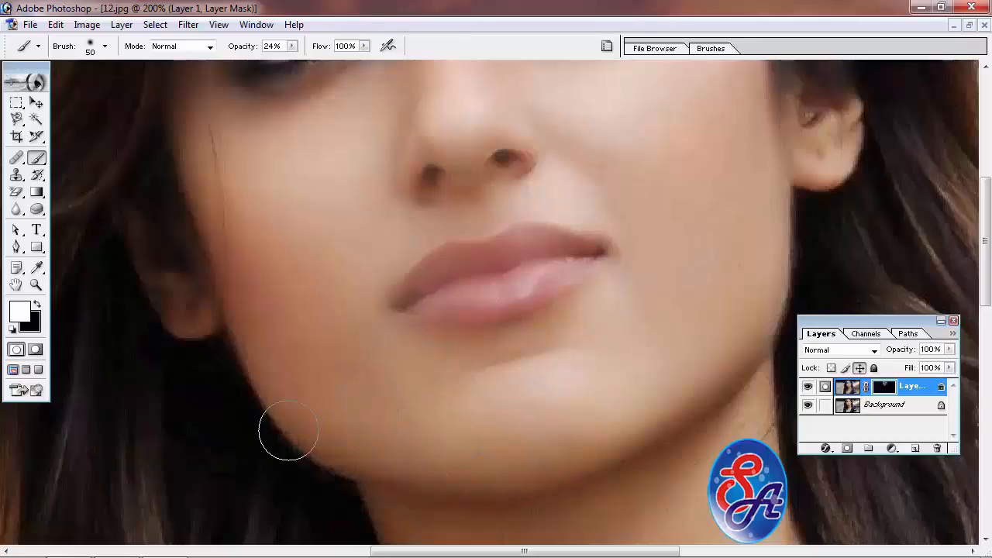
# Step: Brush white on the mask along the jawline and over the cheek to soften the skin there
pyautogui.moveTo(288, 430)
pyautogui.mouseDown()
pyautogui.moveTo(312, 434)
pyautogui.moveTo(272, 370)
pyautogui.moveTo(280, 403)
pyautogui.moveTo(265, 355)
pyautogui.moveTo(342, 457)
pyautogui.moveTo(305, 434)
pyautogui.moveTo(454, 497)
pyautogui.moveTo(369, 468)
pyautogui.moveTo(413, 477)
pyautogui.mouseUp()
pyautogui.moveTo(735, 342)
pyautogui.mouseDown()
pyautogui.moveTo(722, 366)
pyautogui.moveTo(775, 314)
pyautogui.moveTo(753, 340)
pyautogui.moveTo(773, 246)
pyautogui.moveTo(762, 211)
pyautogui.moveTo(746, 299)
pyautogui.moveTo(756, 194)
pyautogui.mouseUp()
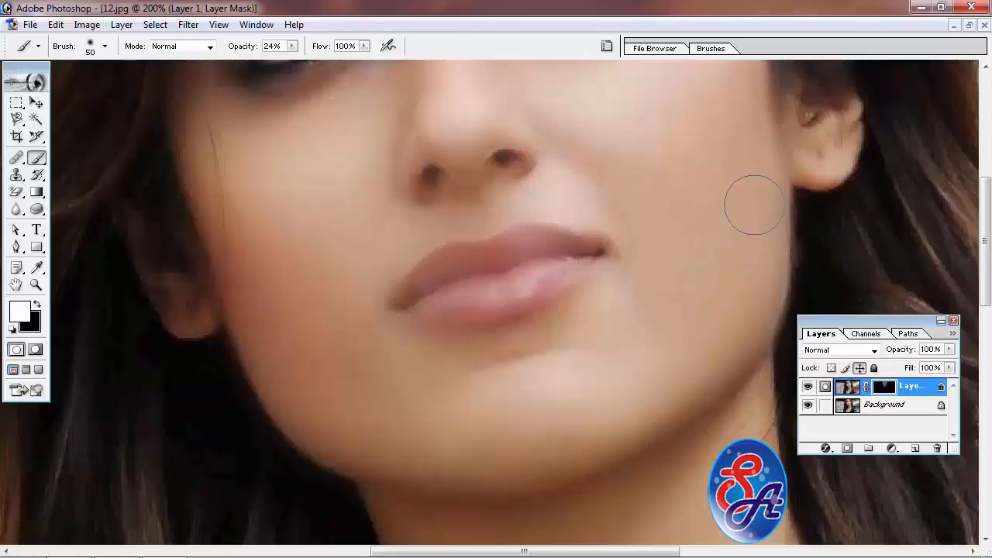
pyautogui.moveTo(752, 206)
pyautogui.mouseDown()
pyautogui.moveTo(741, 141)
pyautogui.moveTo(733, 208)
pyautogui.moveTo(691, 72)
pyautogui.moveTo(763, 80)
pyautogui.moveTo(704, 204)
pyautogui.moveTo(647, 171)
pyautogui.moveTo(748, 93)
pyautogui.moveTo(765, 111)
pyautogui.moveTo(764, 141)
pyautogui.moveTo(579, 135)
pyautogui.moveTo(604, 143)
pyautogui.moveTo(647, 231)
pyautogui.moveTo(585, 176)
pyautogui.moveTo(523, 186)
pyautogui.moveTo(549, 141)
pyautogui.mouseUp()
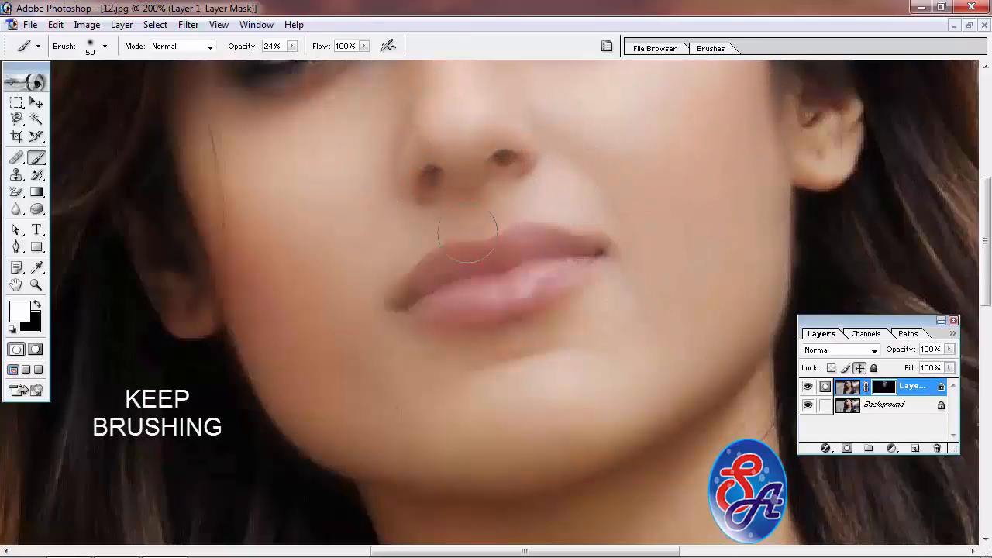
# Step: Soften the skin of the chin, neck and chest around the necklace by painting white on the layer mask
pyautogui.moveTo(626, 350); pyautogui.dragTo(617, 137)
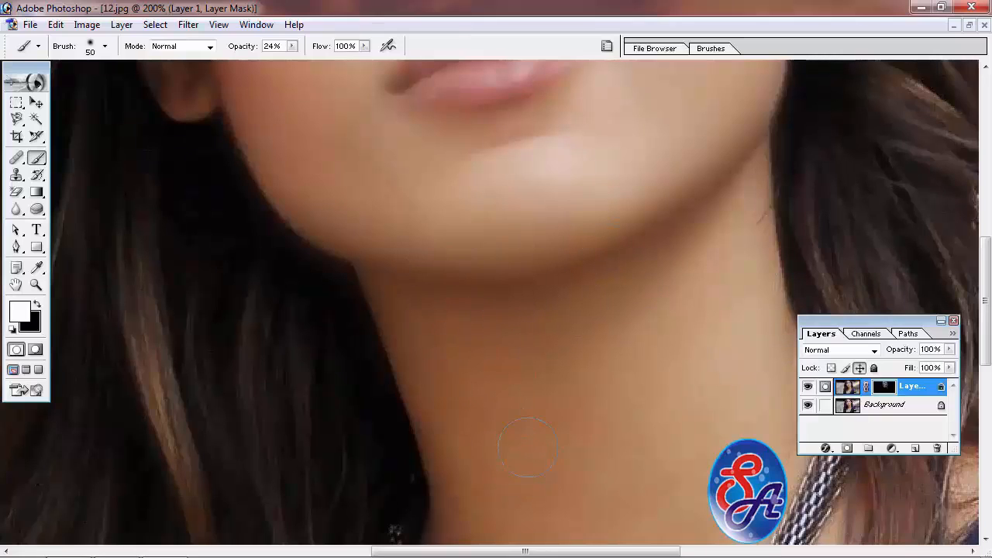
pyautogui.moveTo(533, 446); pyautogui.dragTo(526, 185)
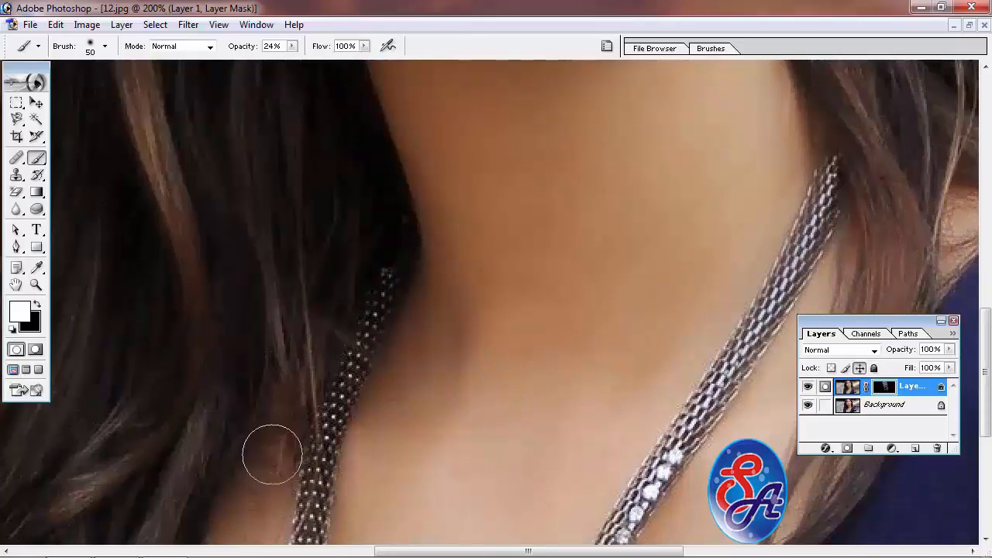
pyautogui.moveTo(448, 327); pyautogui.dragTo(435, 335)
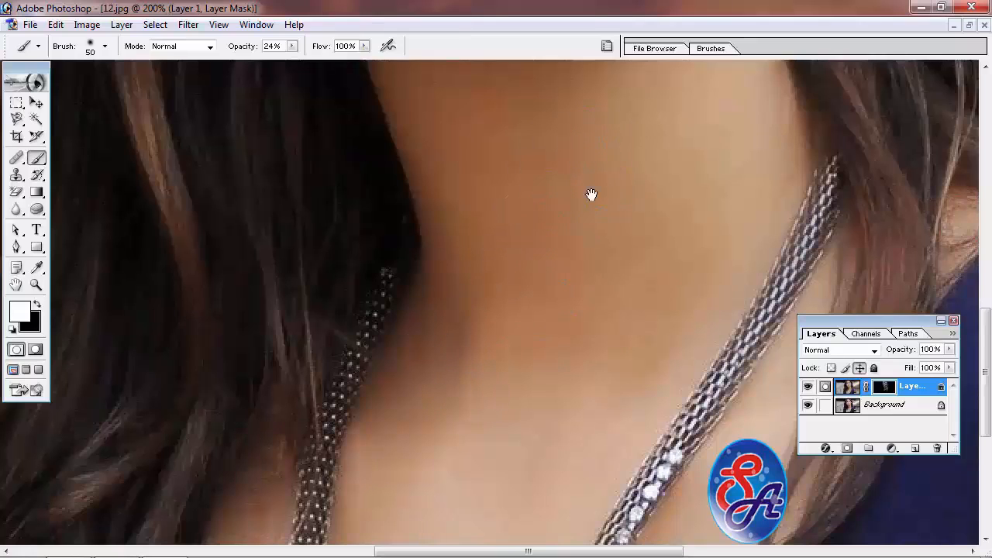
pyautogui.moveTo(591, 194); pyautogui.dragTo(558, 344)
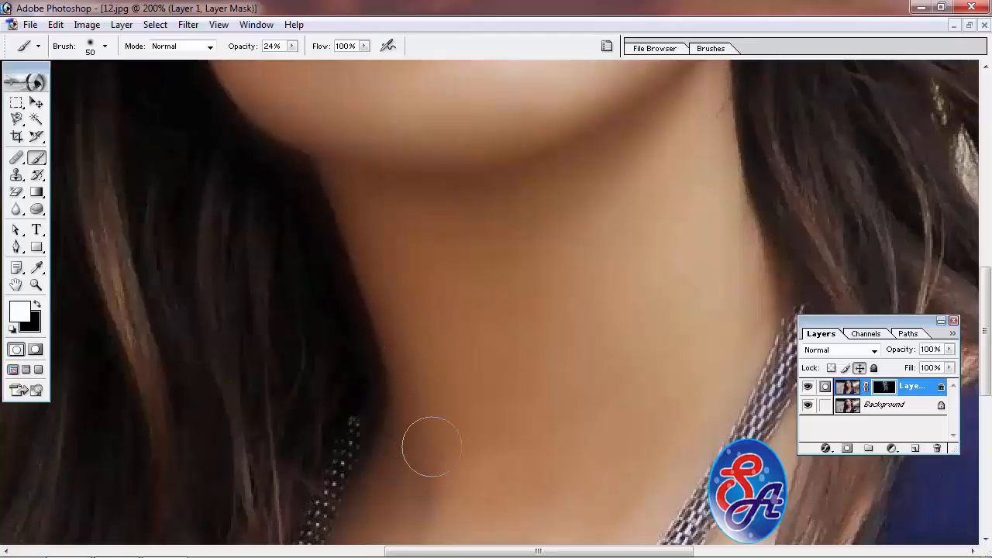
pyautogui.moveTo(408, 476)
pyautogui.mouseDown()
pyautogui.moveTo(431, 171)
pyautogui.moveTo(419, 144)
pyautogui.mouseUp()
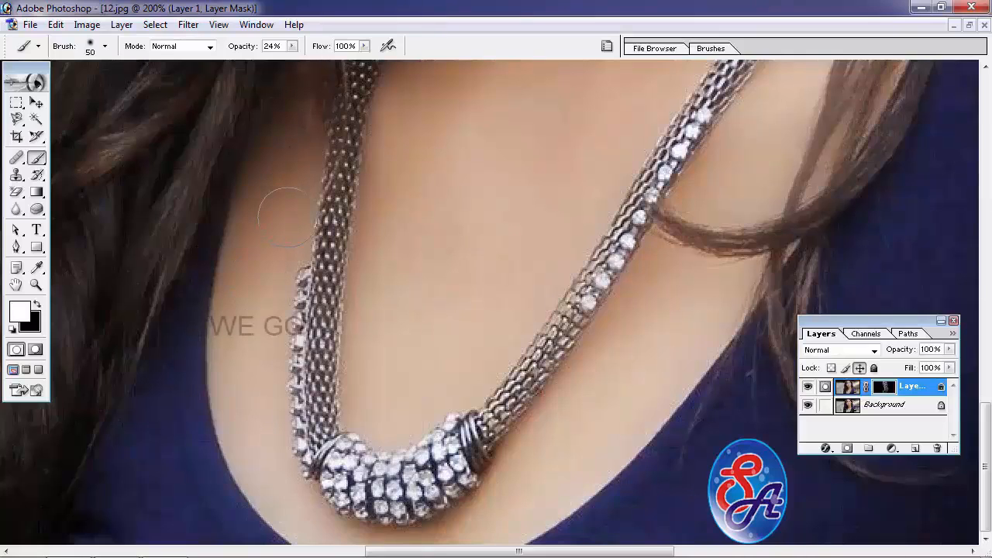
# Step: Alternate between reverting the whole image to its saved version and undoing the revert to compare before and after
pyautogui.hotkey('ctrl', '0')
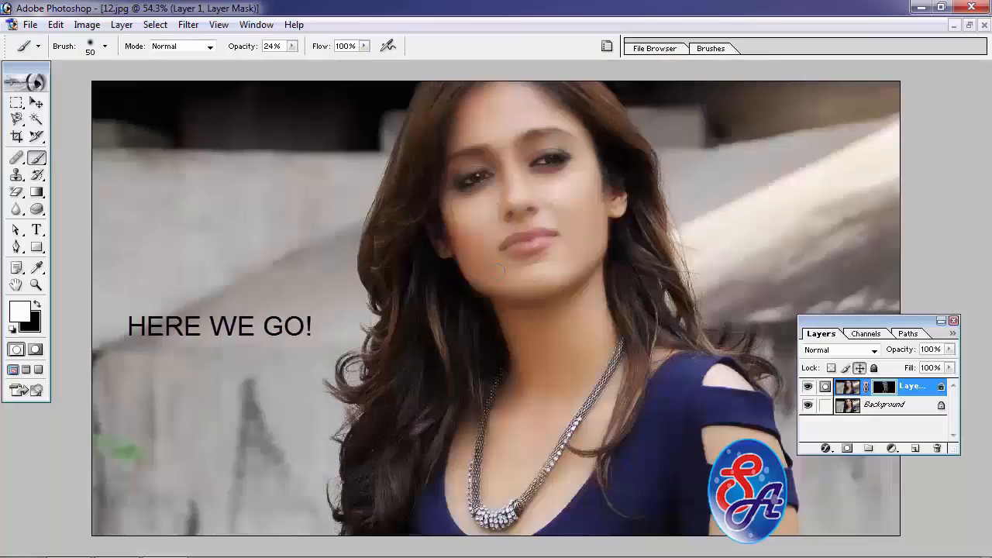
pyautogui.hotkey('ctrl', 'e')
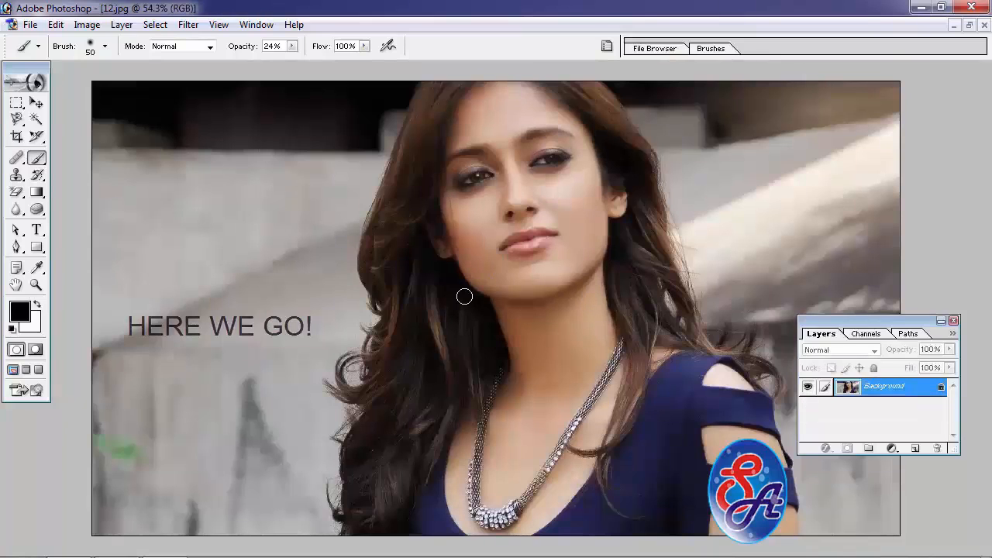
pyautogui.hotkey('ctrl', 'z')
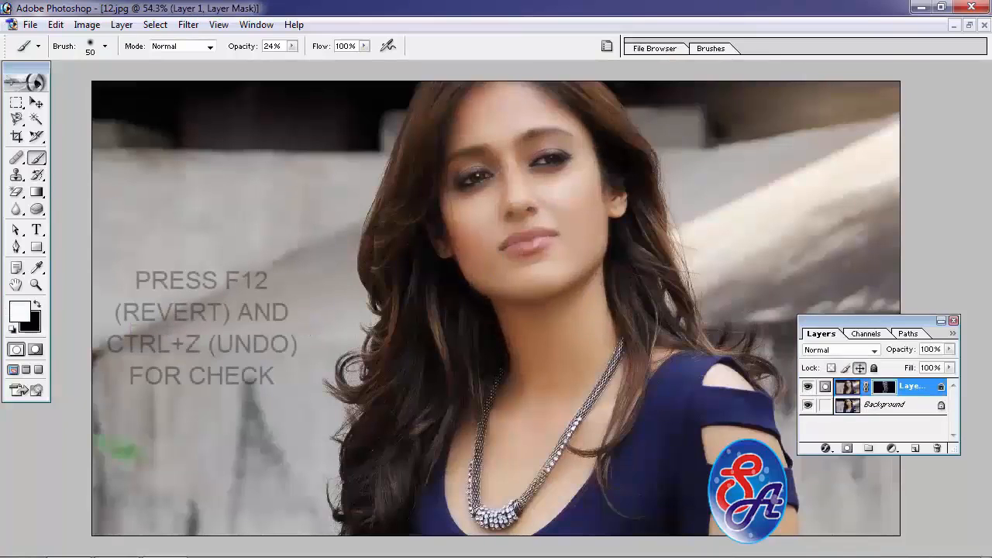
pyautogui.hotkey('ctrl', 'z')
pyautogui.hotkey('ctrl', 'z')
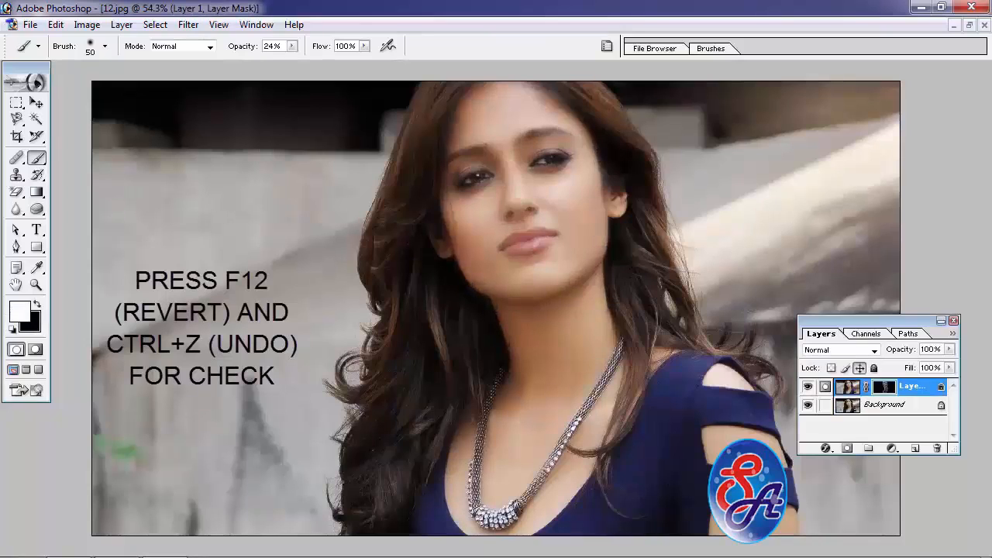
pyautogui.press('F12')
pyautogui.hotkey('ctrl', 'z')
pyautogui.press('F12')
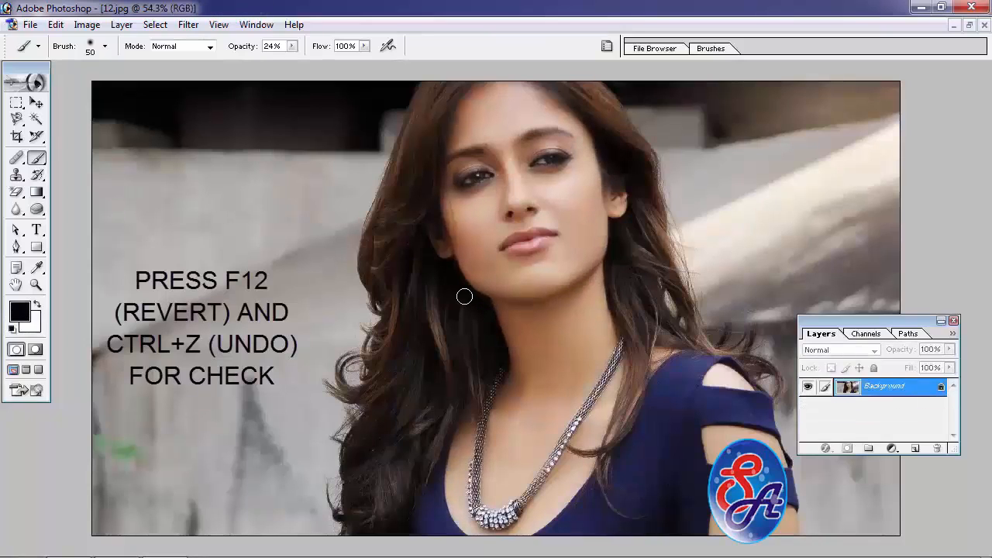